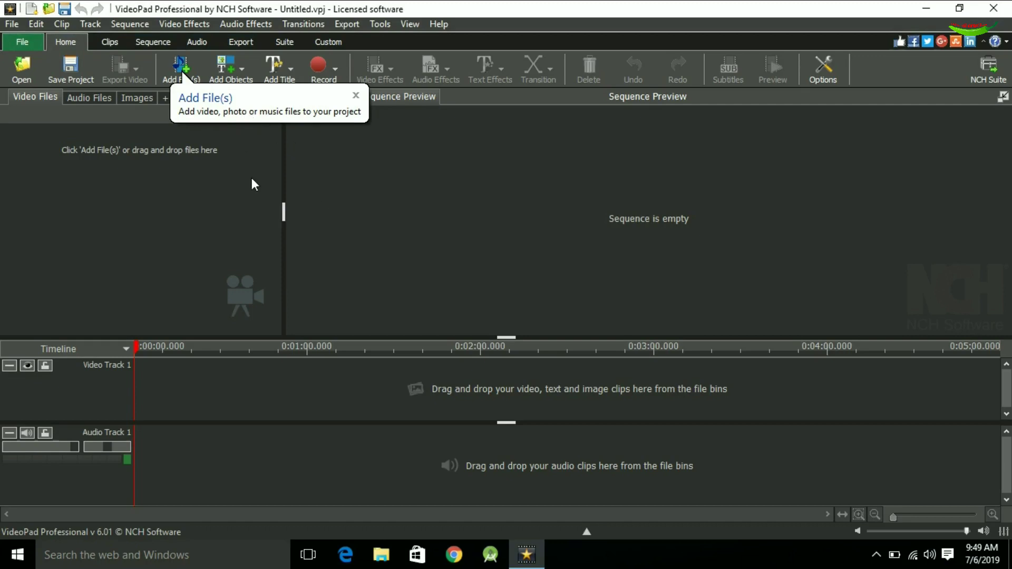
Import VID20190706093037.mp4 from the Desktop's video folder into the Video Files bin.
left_click(188, 71)
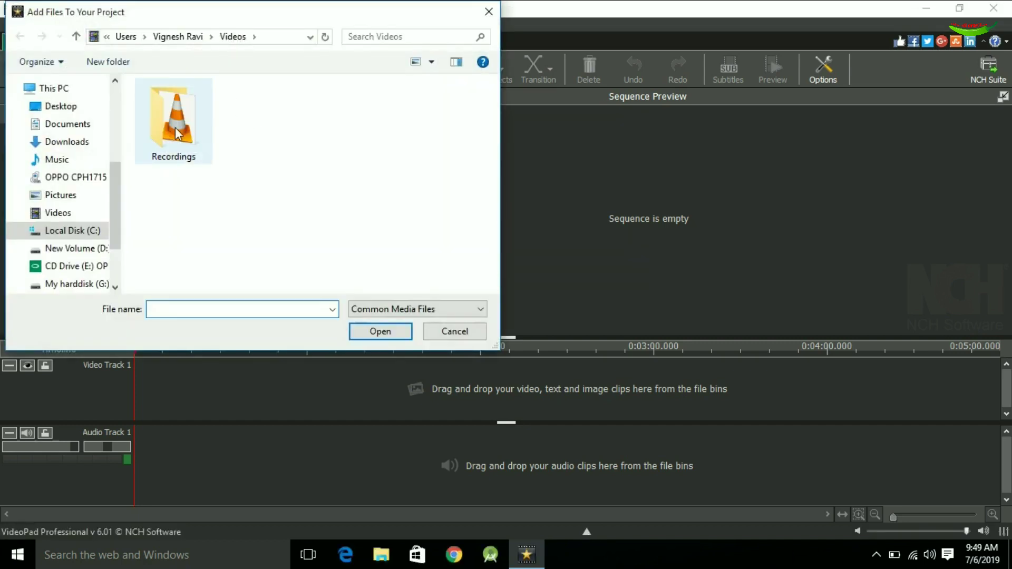
left_click(80, 109)
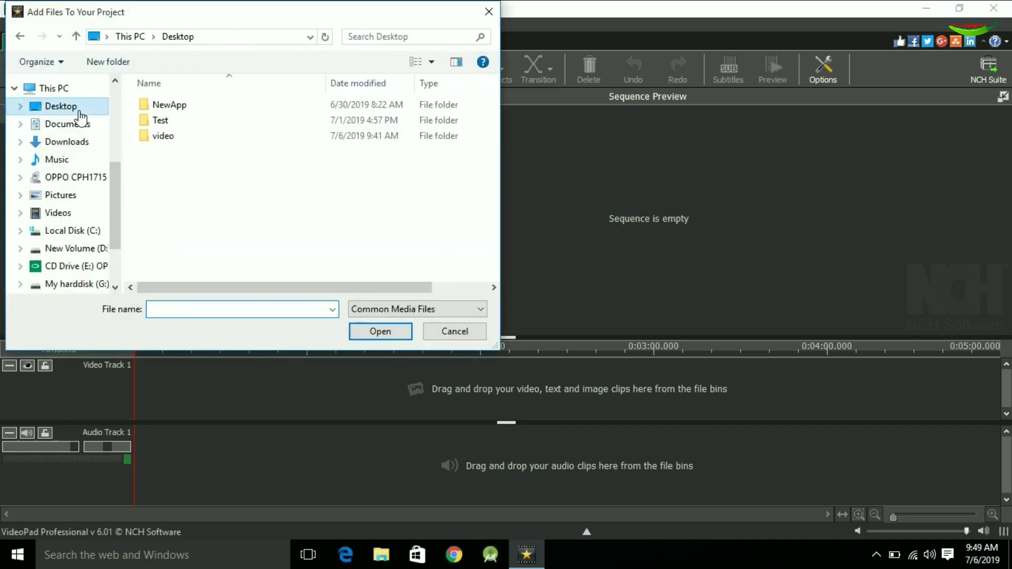
double_click(179, 134)
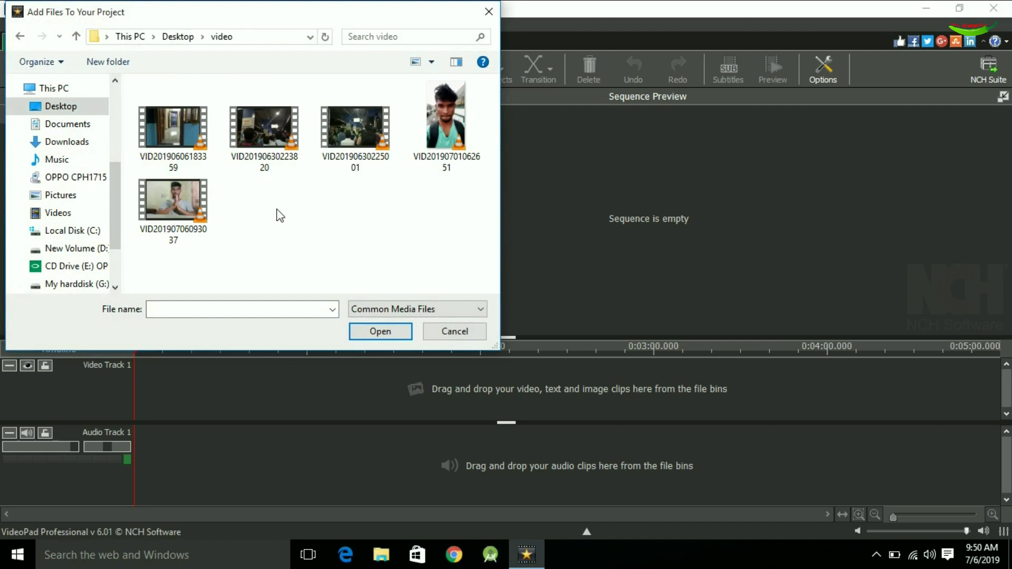
left_click(209, 202)
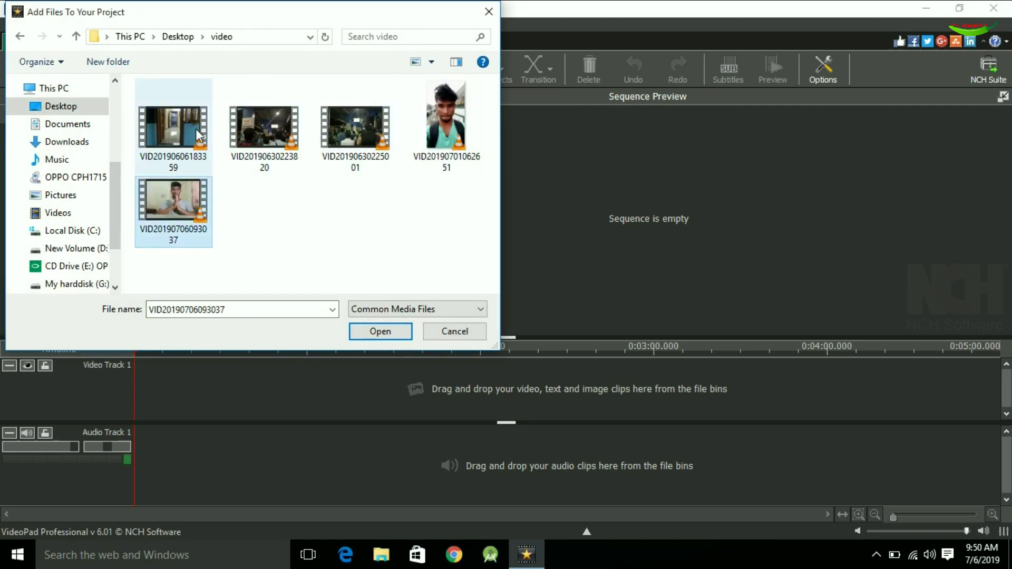
left_click(381, 331)
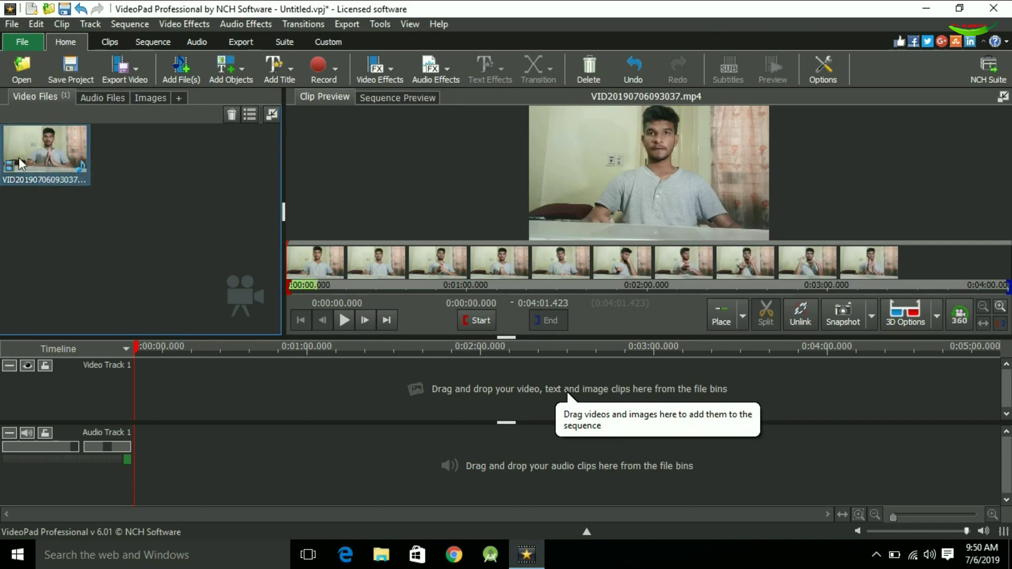
Place VID20190706093037.mp4 on Video Track 1, with its audio landing on Audio Track 1.
left_click_drag(26, 160, 246, 407)
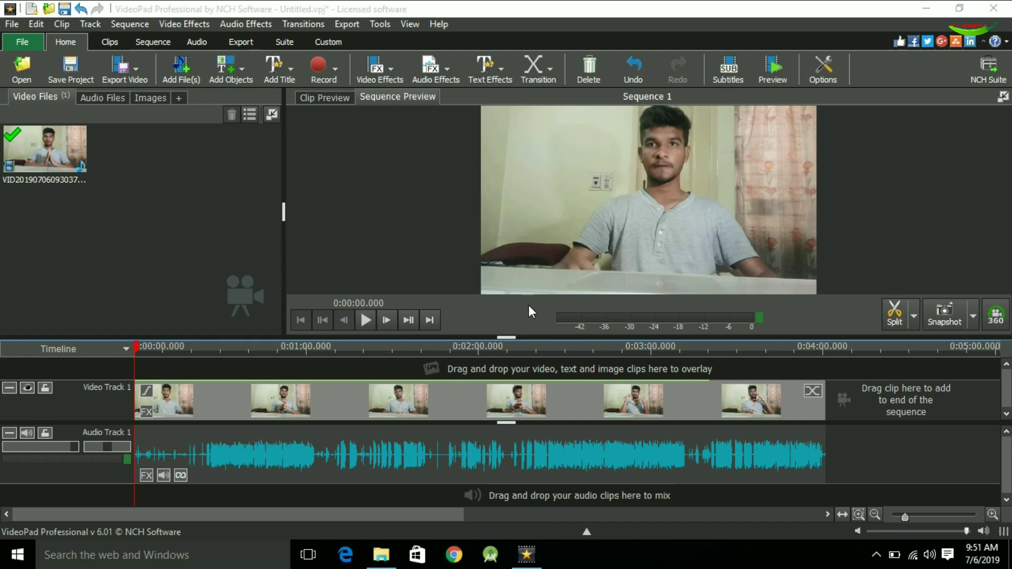
Import '01 Marana Mass (From Petta).mp3' from New Volume (D:) > My Music.
left_click(182, 80)
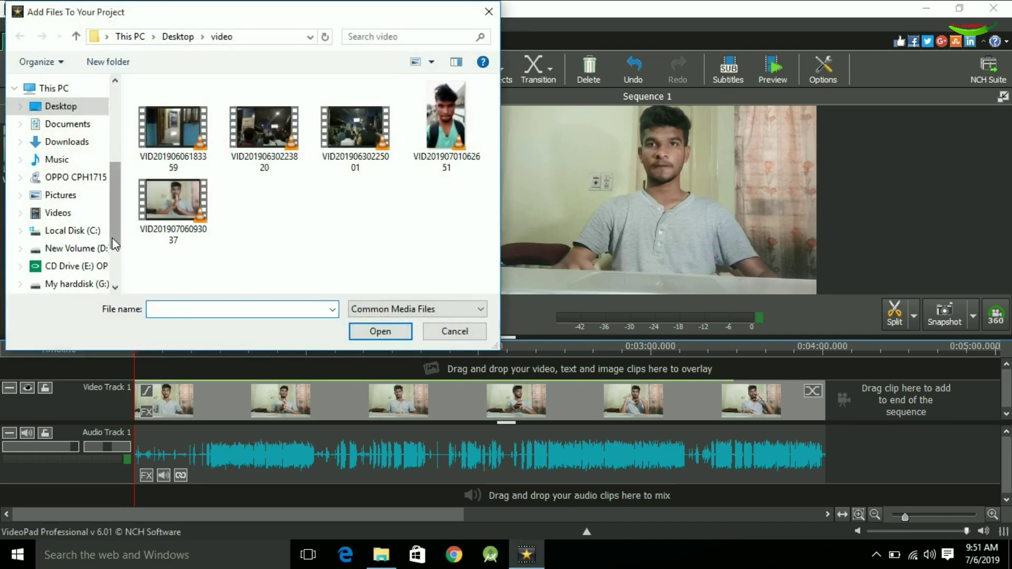
scroll(115, 246, "down", 2)
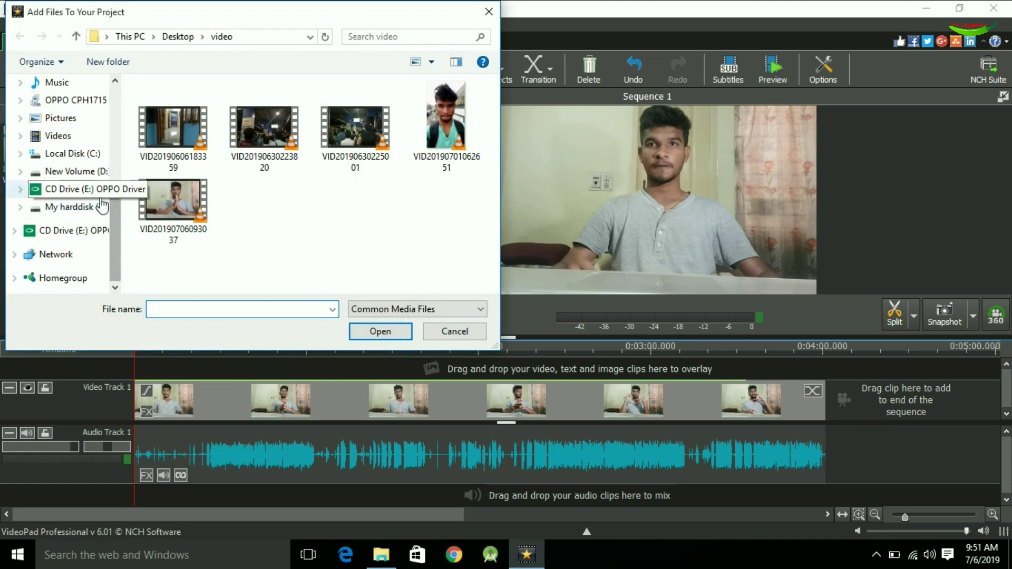
left_click(100, 171)
double_click(173, 165)
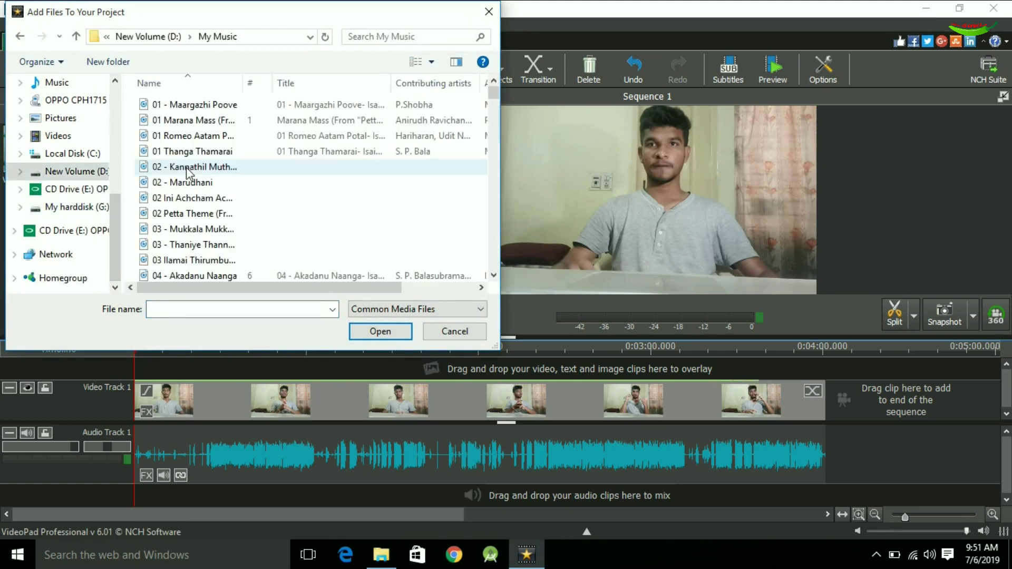
left_click(187, 120)
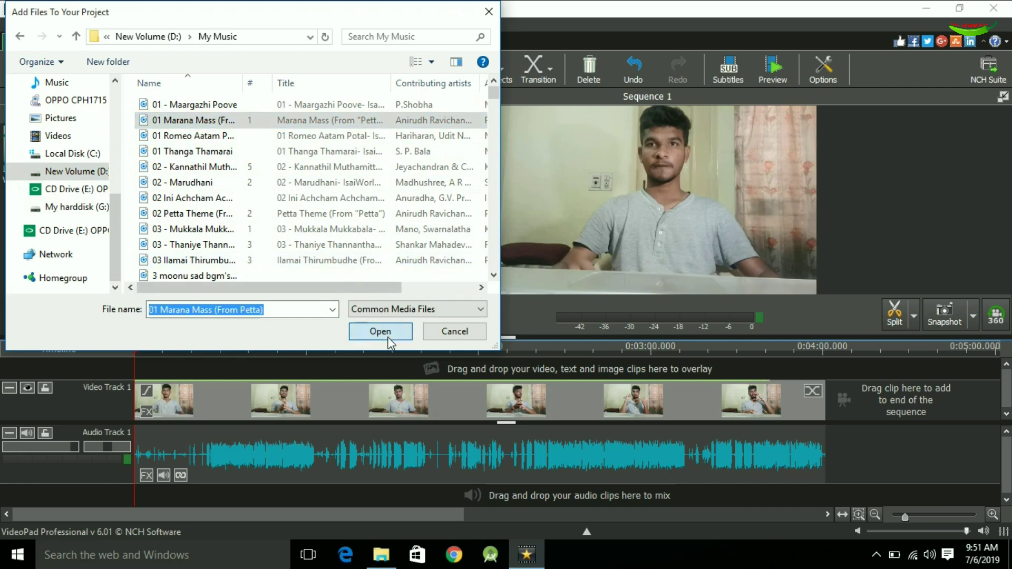
left_click(383, 334)
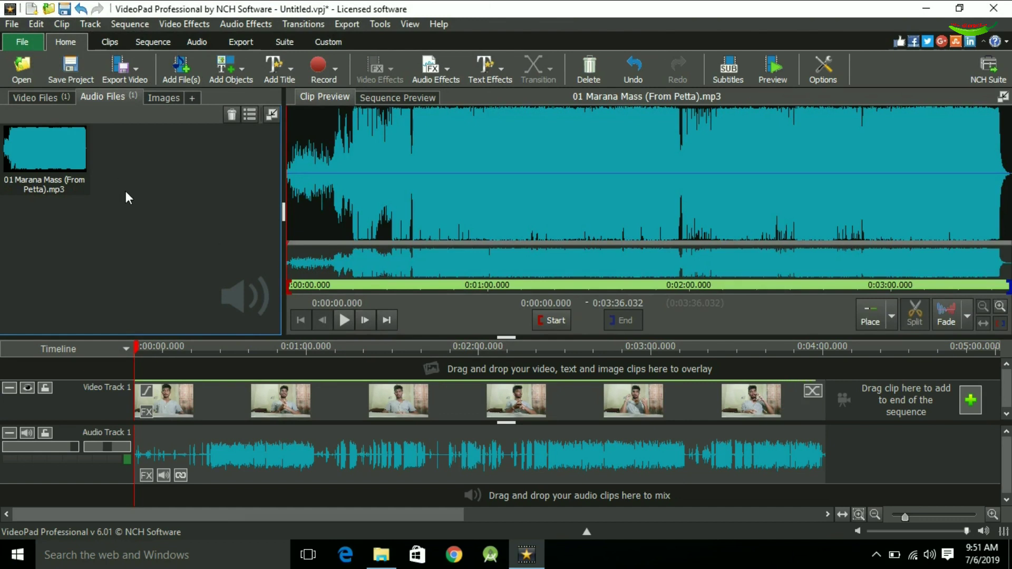
Put the Marana Mass song on Audio Track 2 starting earlier, preview from ~25 s, and mute Audio Track 1.
left_click_drag(45, 156, 204, 498)
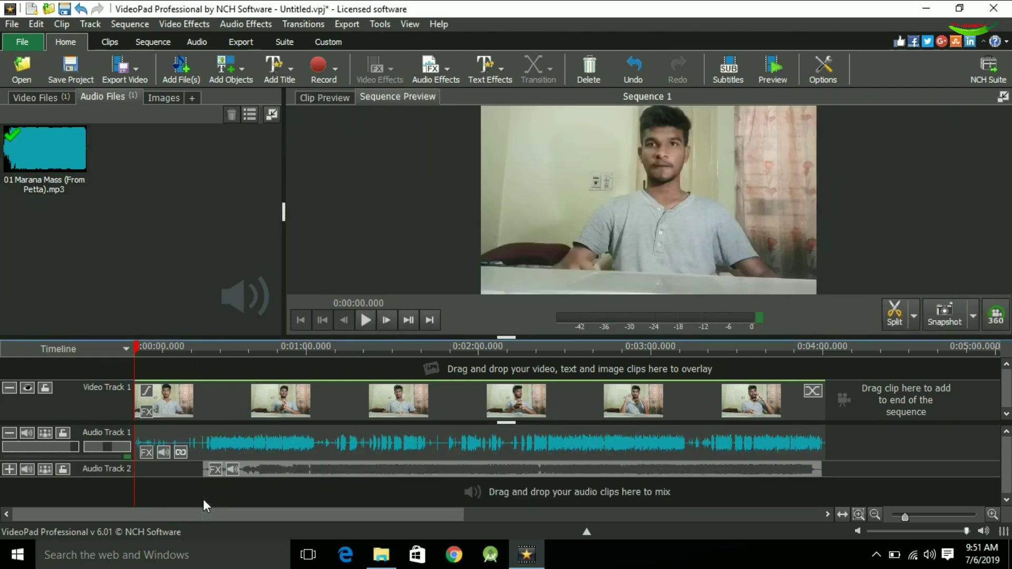
left_click_drag(280, 467, 241, 466)
left_click_drag(195, 360, 215, 357)
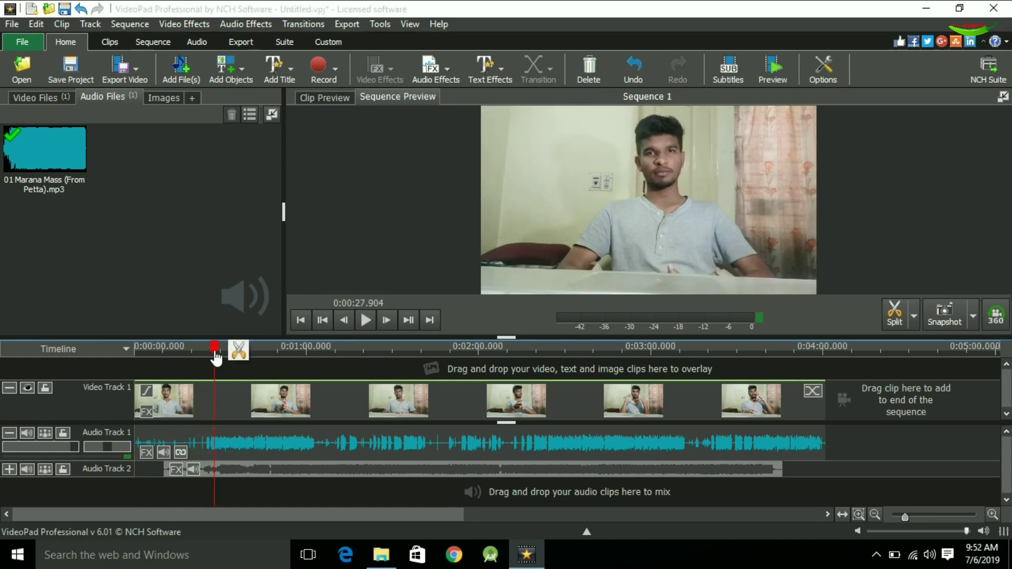
left_click(365, 321)
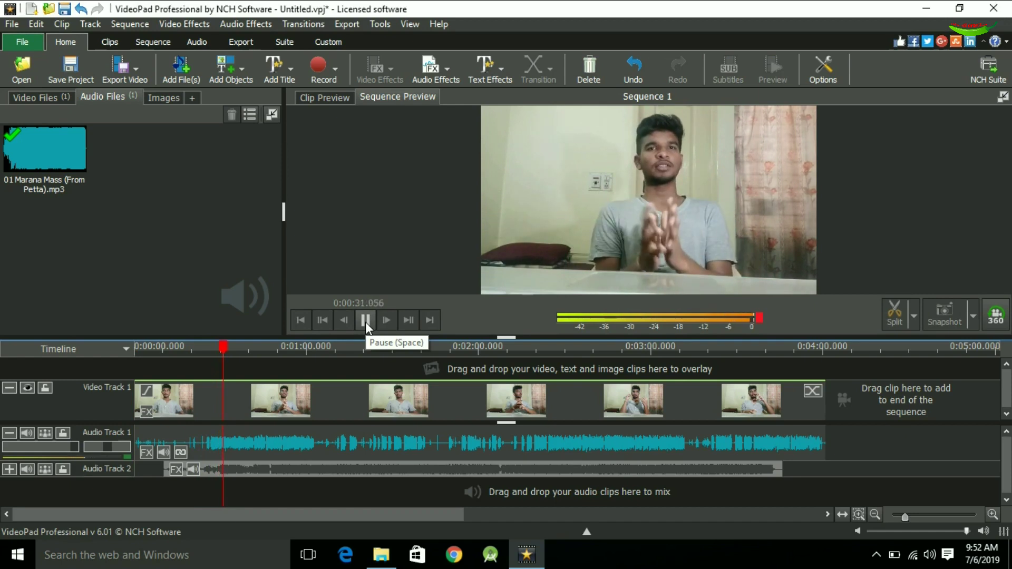
left_click(365, 321)
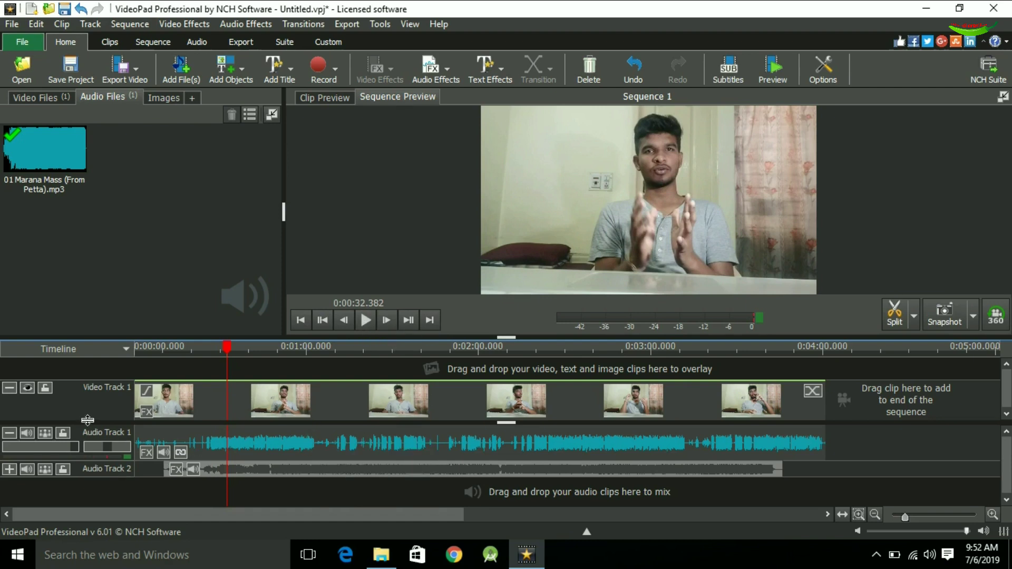
left_click(27, 433)
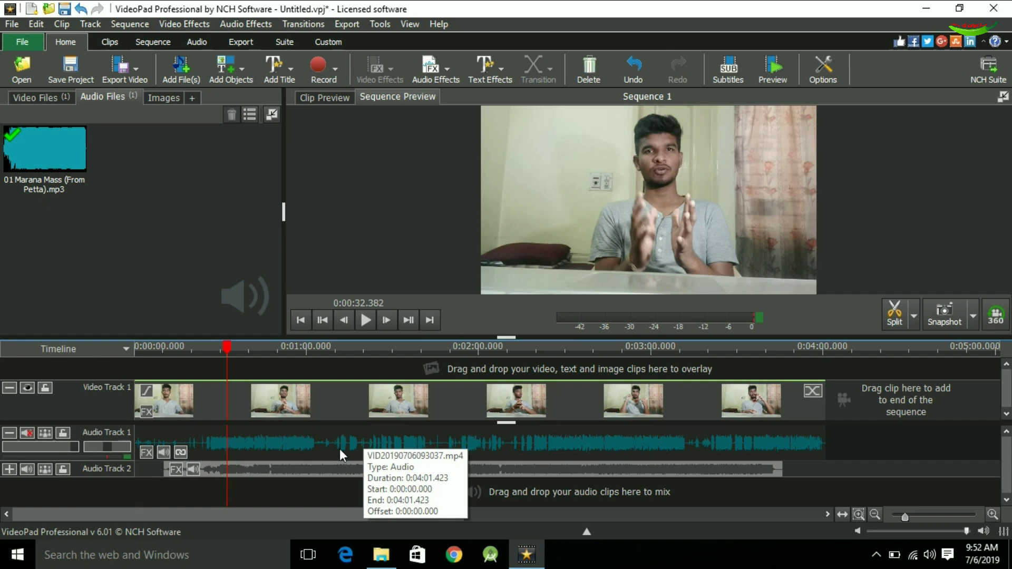
Split all tracks at about 26 seconds and move a split clip to a new spot on Video Track 1.
mouse_move(227, 349)
left_mouse_down()
mouse_move(188, 349)
mouse_move(211, 352)
left_mouse_up()
mouse_move(233, 352)
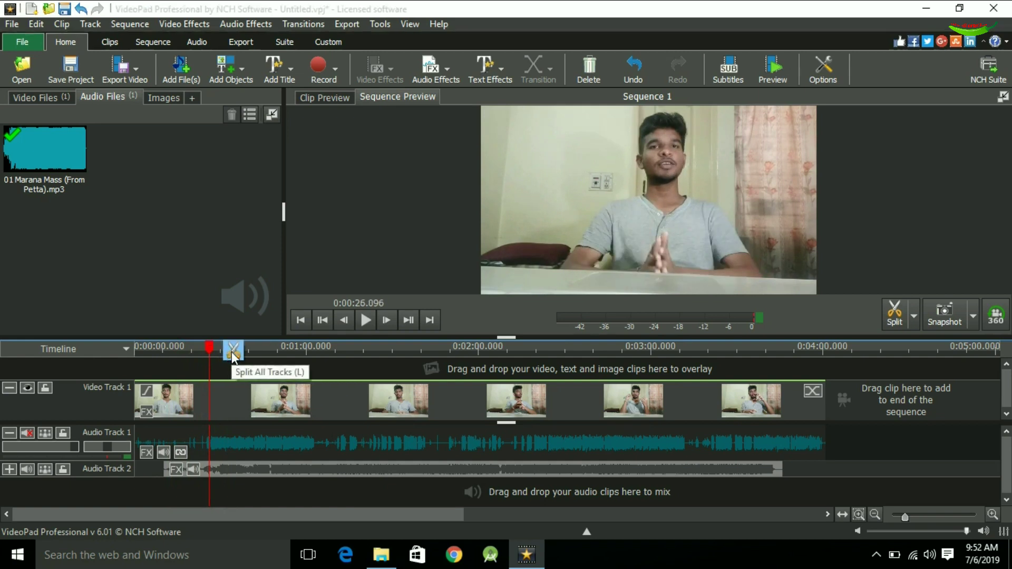
left_click(233, 353)
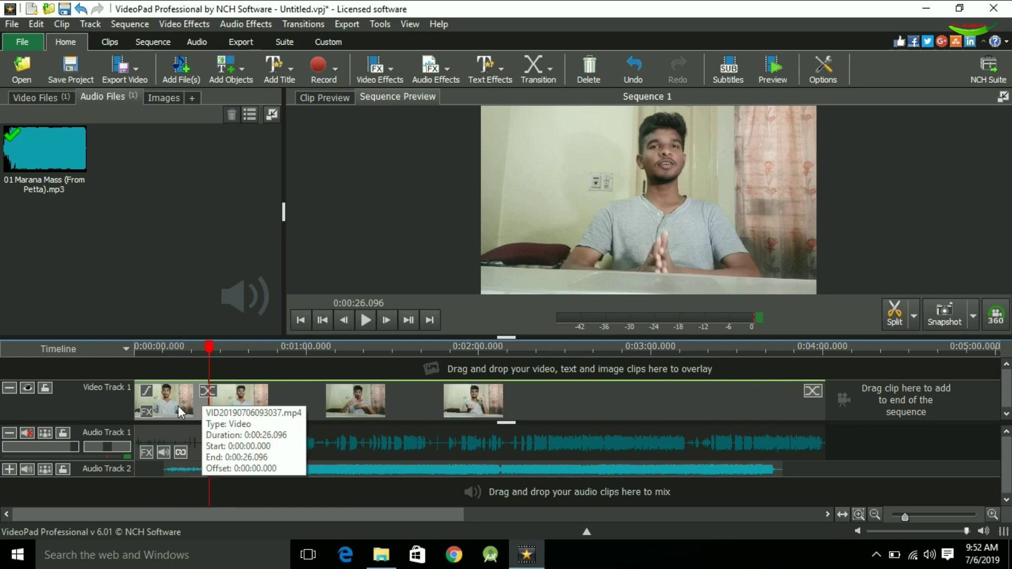
left_click_drag(178, 406, 244, 399)
mouse_move(156, 350)
left_mouse_down()
mouse_move(80, 359)
mouse_move(313, 346)
mouse_move(234, 344)
mouse_move(248, 344)
mouse_move(475, 350)
mouse_move(462, 357)
left_mouse_up()
Split the clip at two more points with Ctrl+T and move the middle piece earlier.
key("ctrl+t")
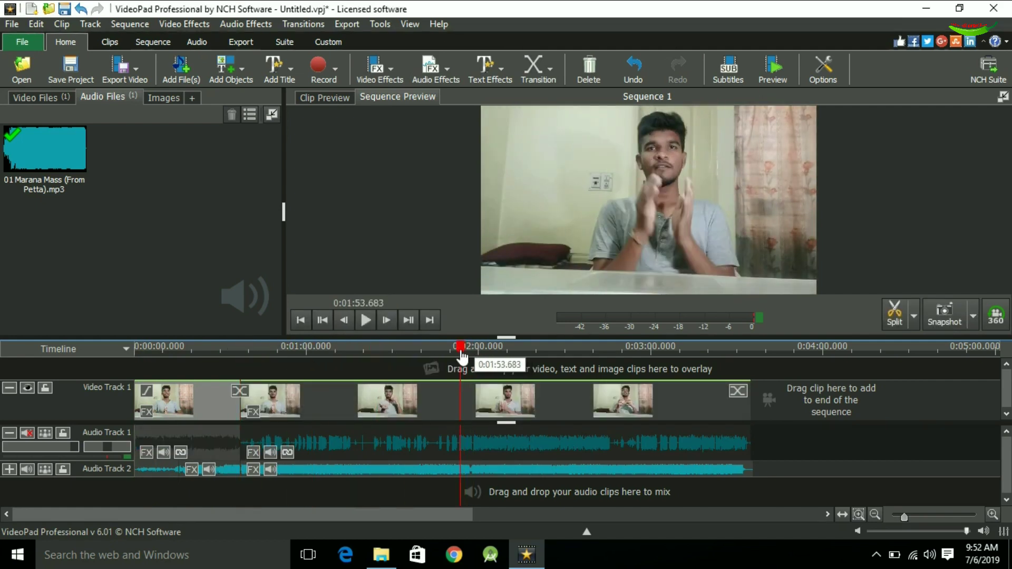
key("ctrl+t")
left_click(406, 397)
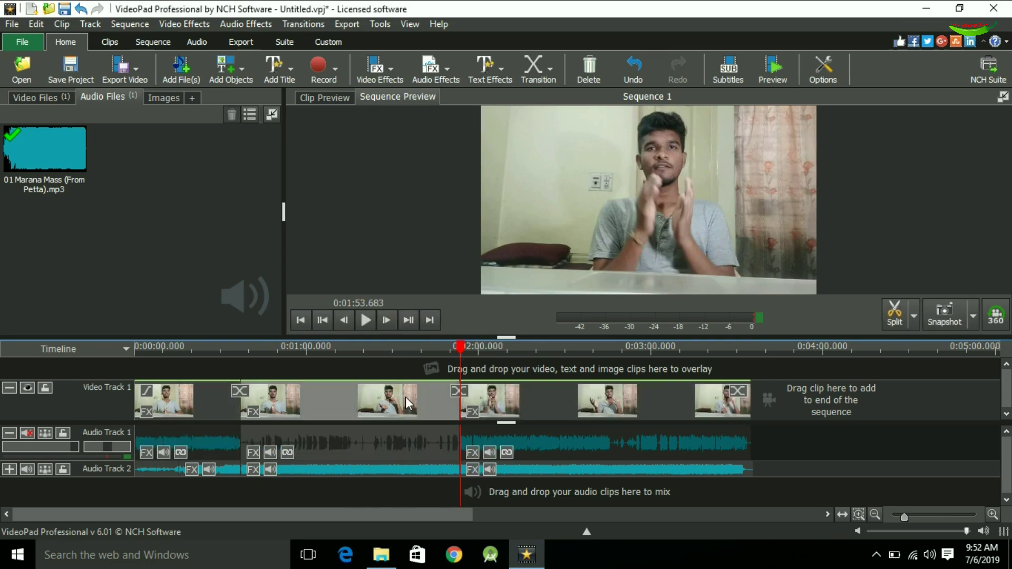
left_click_drag(406, 397, 328, 390)
left_click_drag(200, 350, 221, 354)
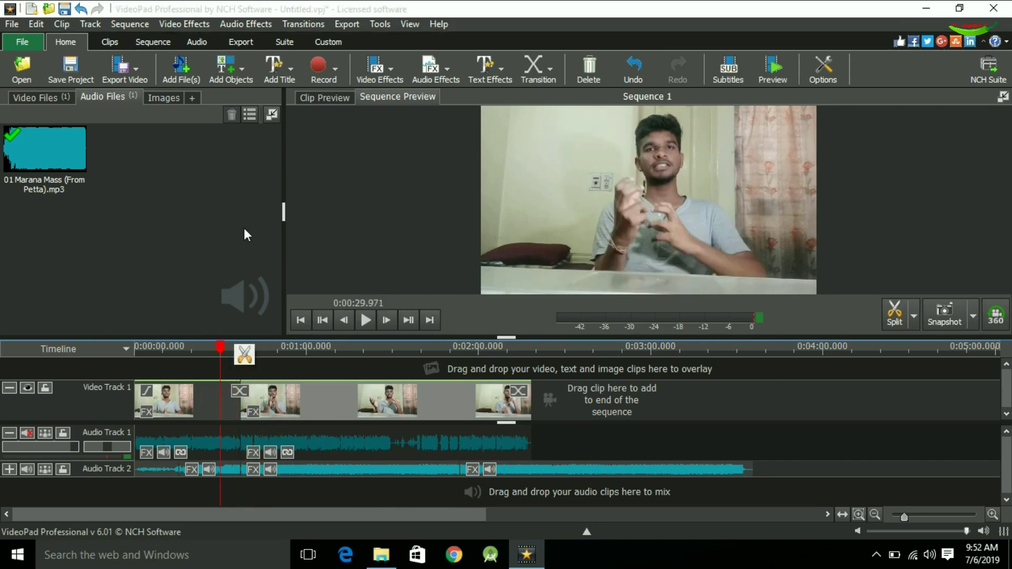
left_click(135, 79)
left_click(139, 94)
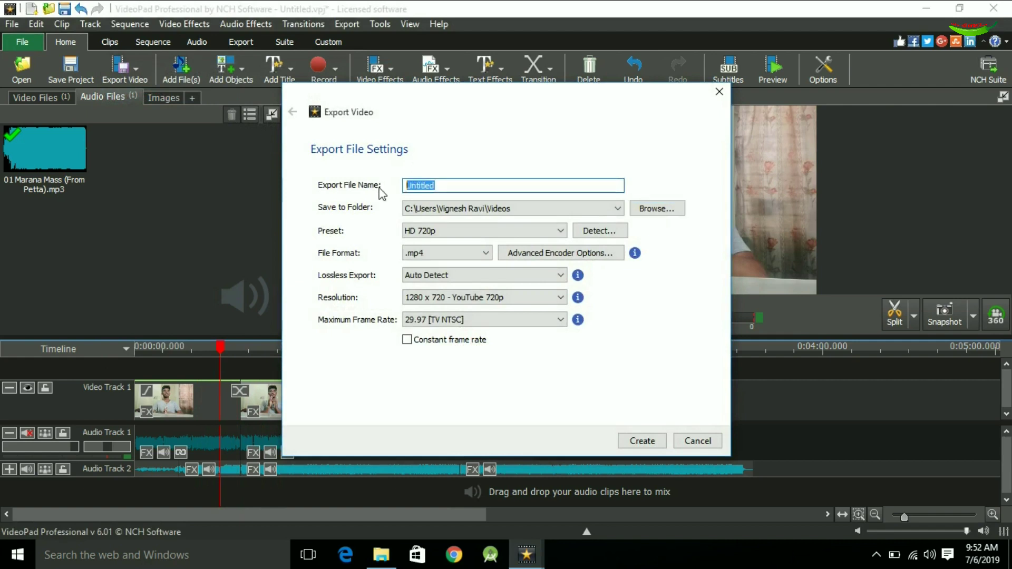
left_click(440, 232)
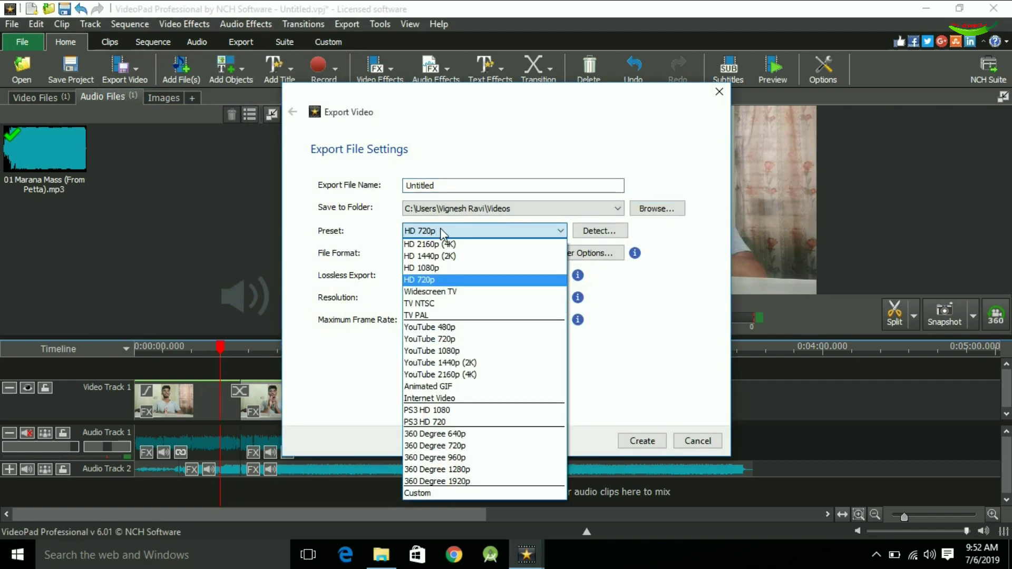
left_click(441, 232)
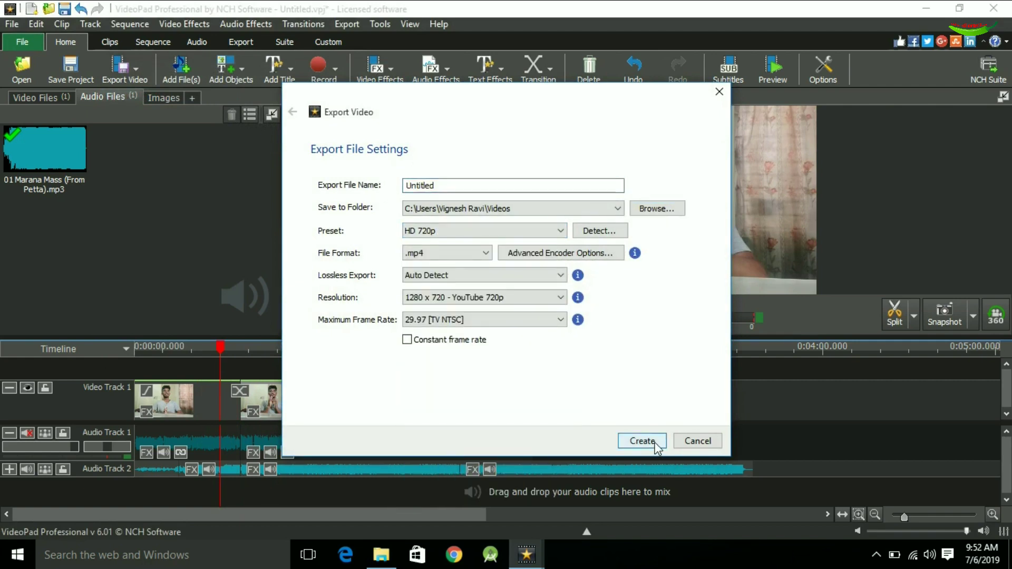
left_click(688, 447)
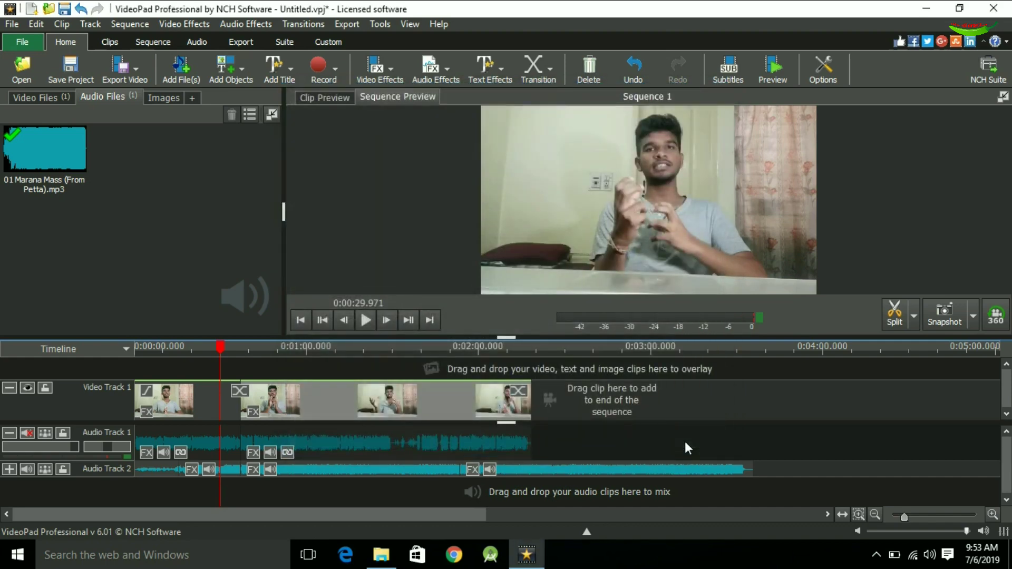